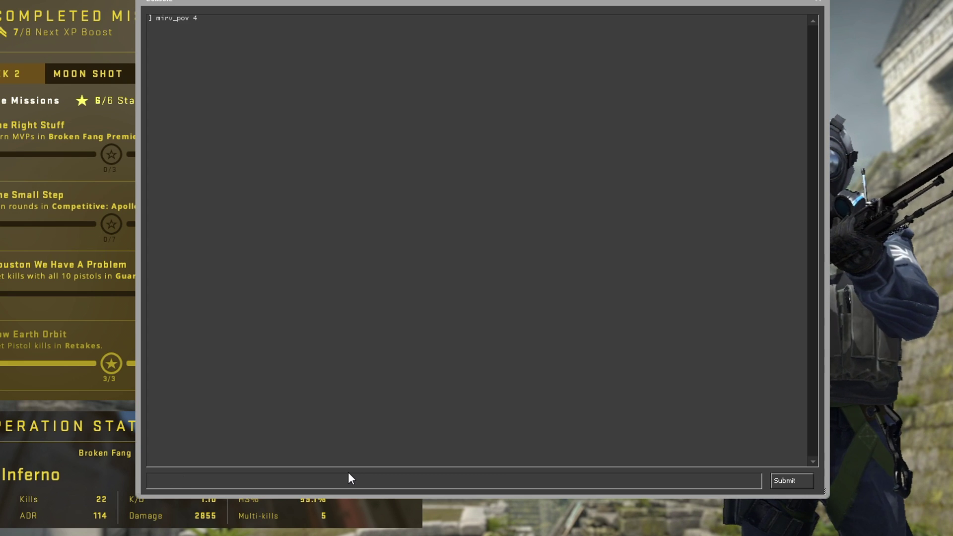
Step: Load and start the Mirage demo with the console command playdemo mirage
type("playdemo mirage")
key("Return")
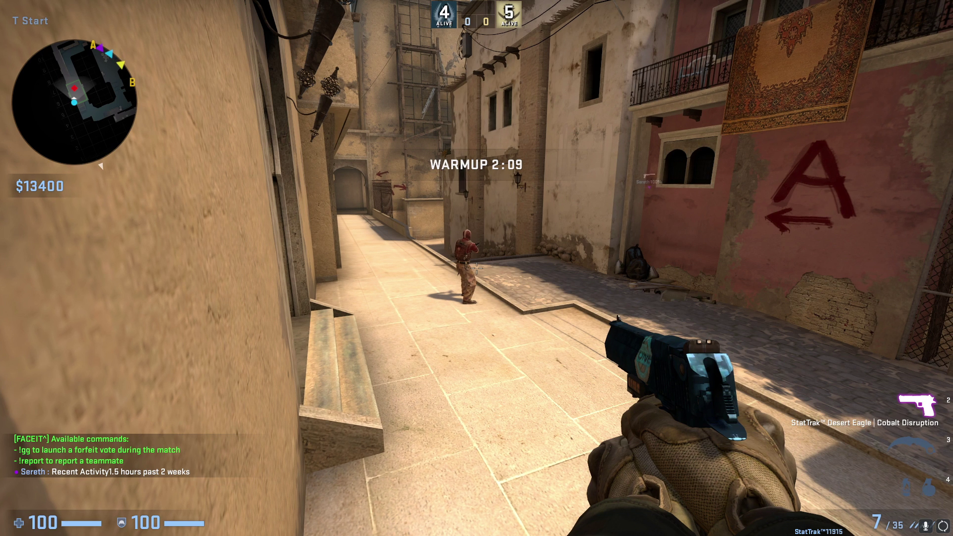
Step: Pause the demo and skip ahead two rounds past warmup and knife round
key("shift+F2")
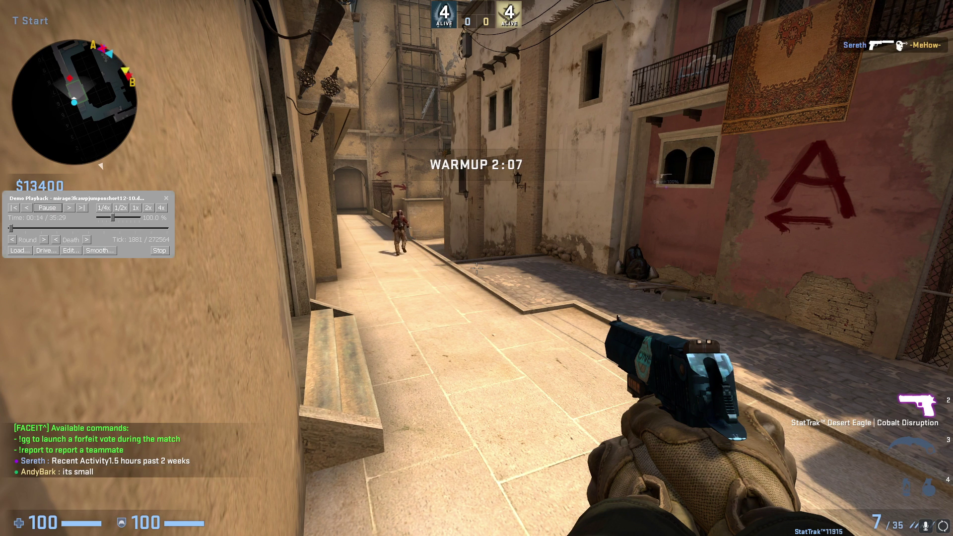
left_click(70, 209)
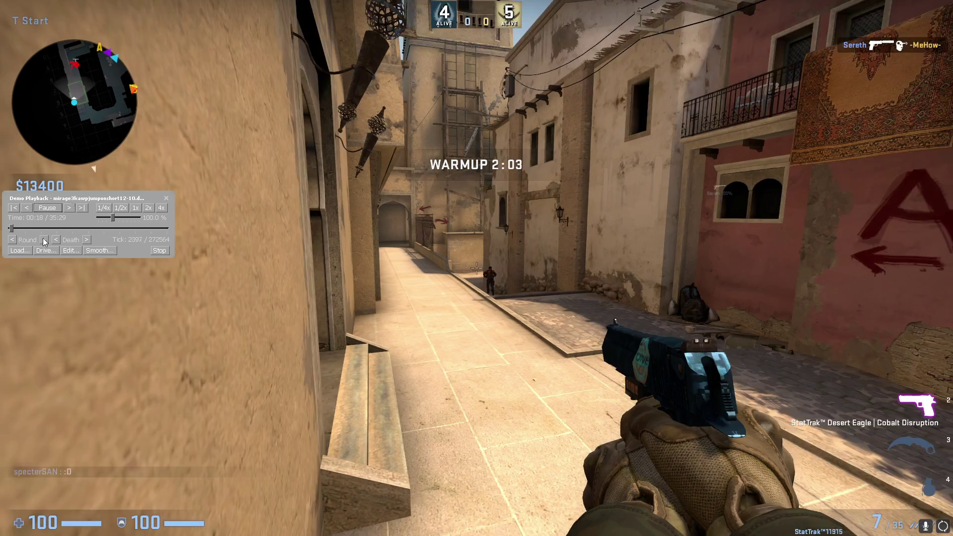
left_click(45, 239)
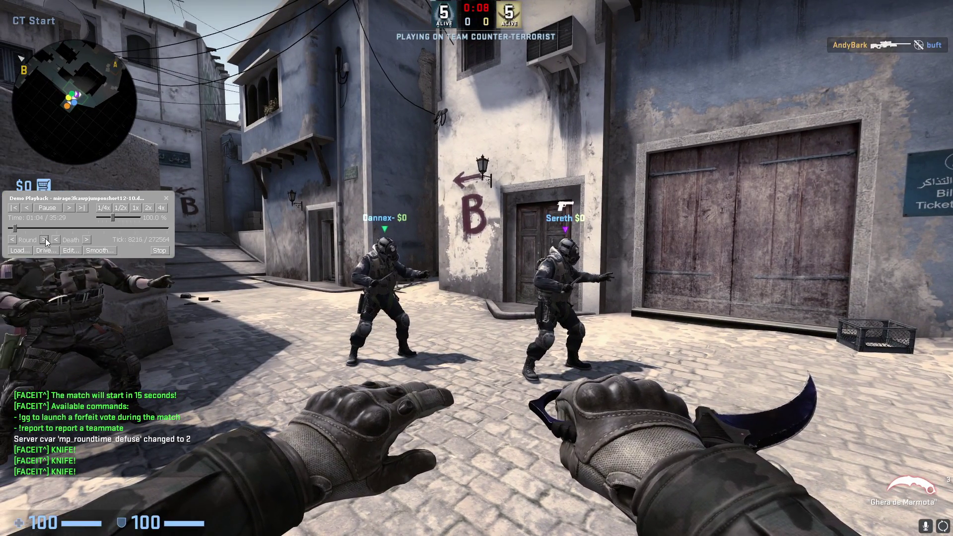
left_click(44, 239)
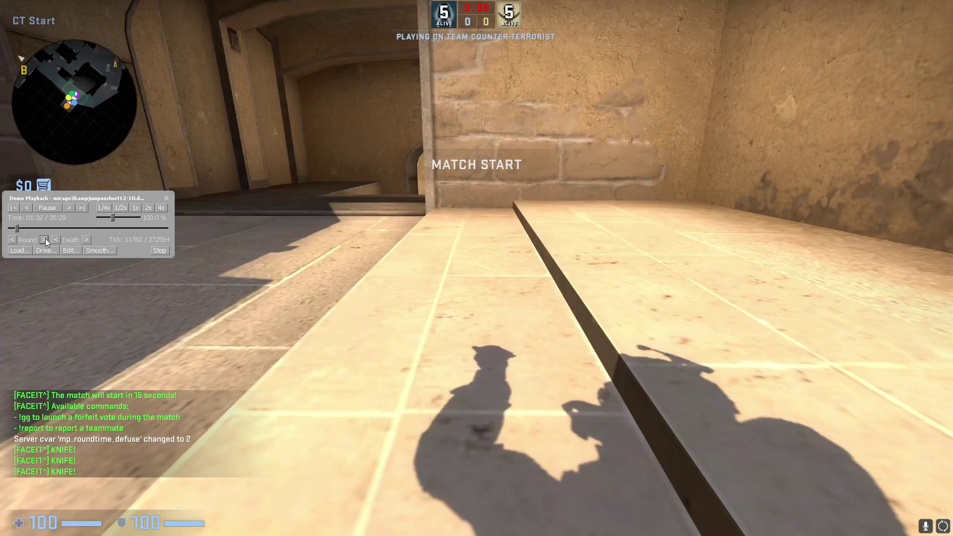
Step: Speed playback up to about 969%, then reset it to normal 1x speed
left_click_drag(113, 218, 141, 216)
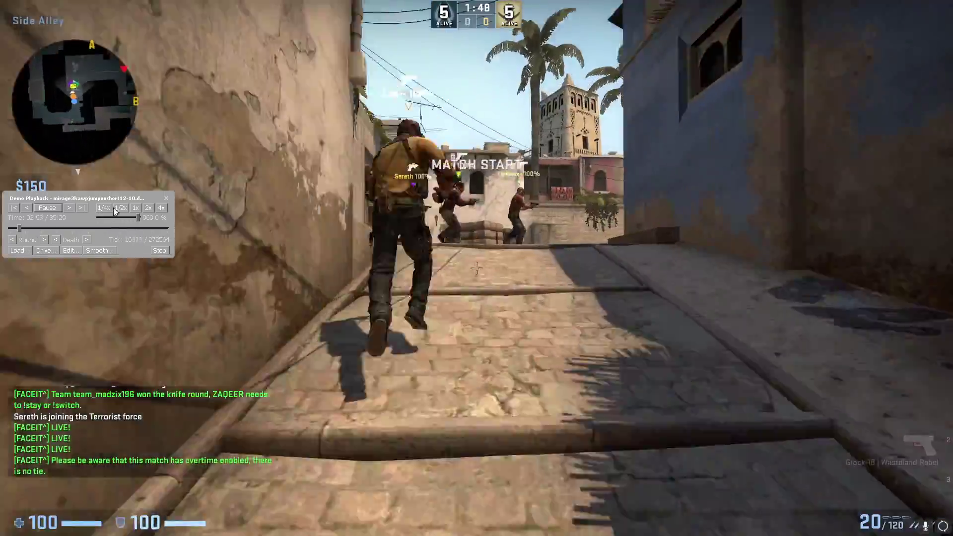
left_click(137, 208)
key("shift+F2")
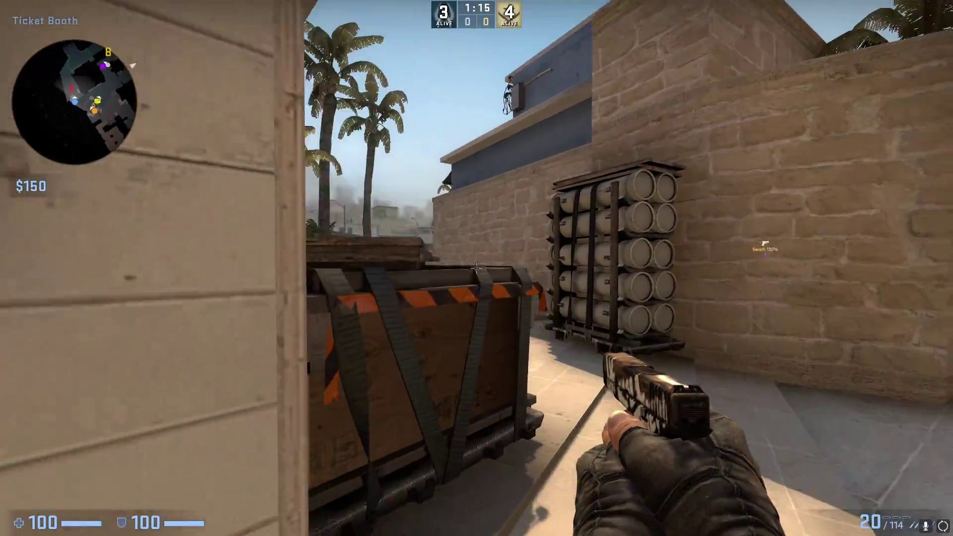
Step: Run the mm config with exec mm, then show the demo playback controls again
key("grave")
type("exec mm")
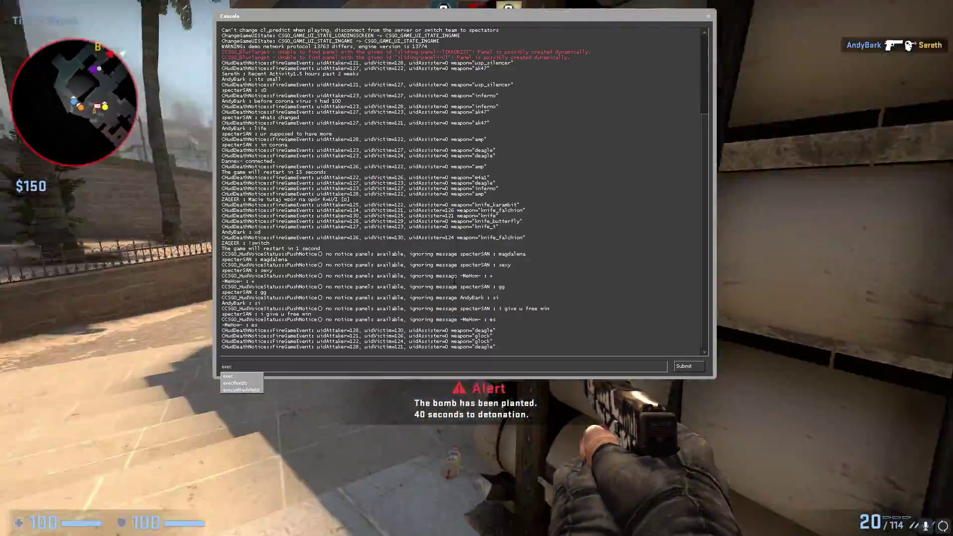
key("Return")
key("grave")
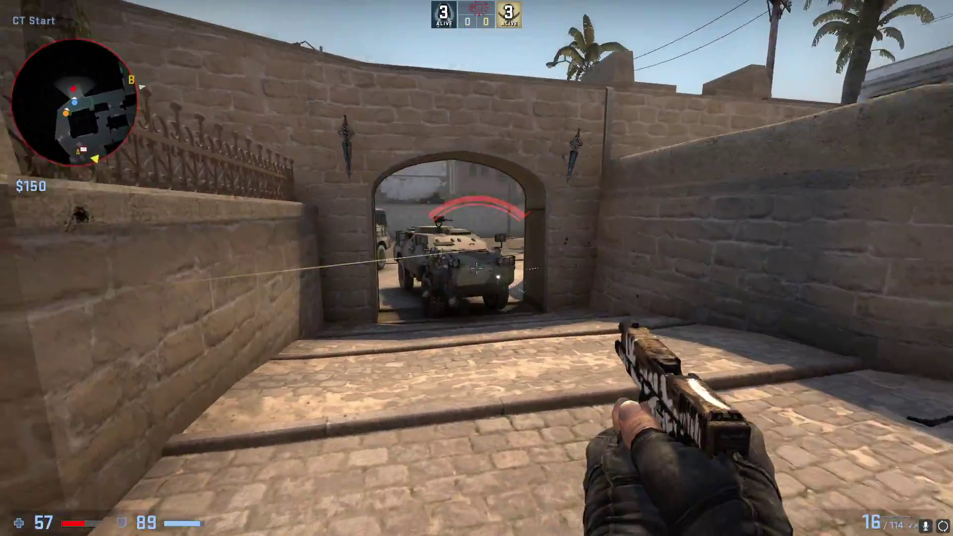
key("shift+F2")
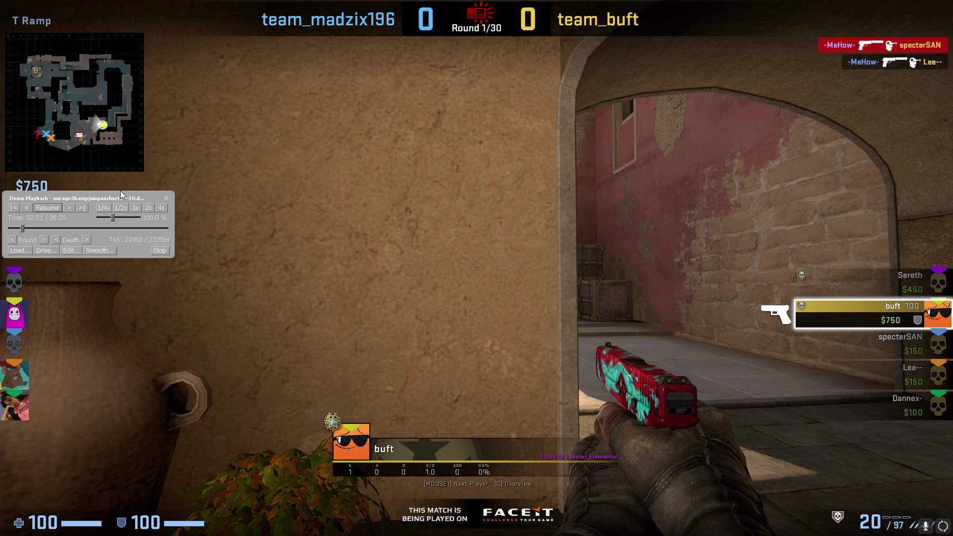
Step: Jump the demo to tick 229000 with demo_gototick 229000, reaching the 12–10 round
key("shift+F2")
key("grave")
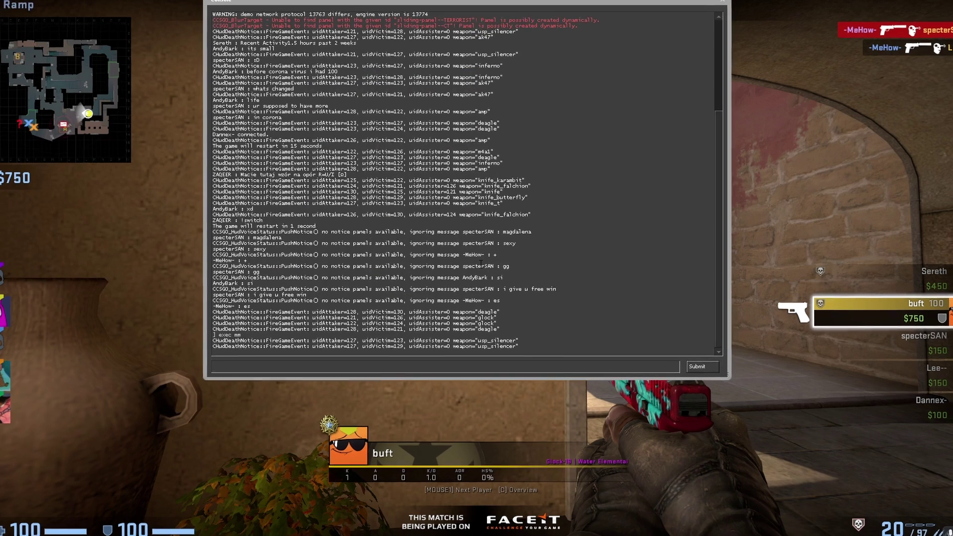
type("demo_tick")
key("grave")
key("grave")
type("demo_gototick")
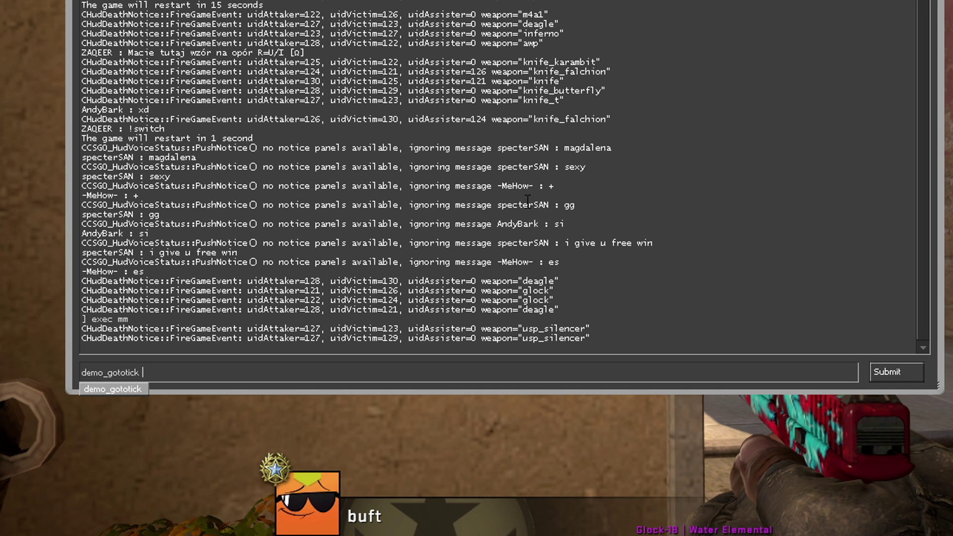
type(" 229000")
key("Return")
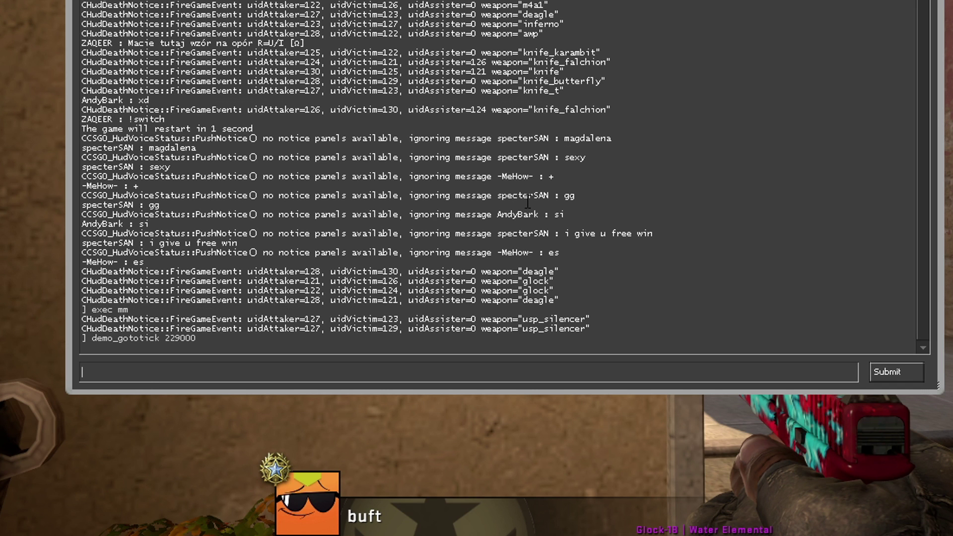
key("grave")
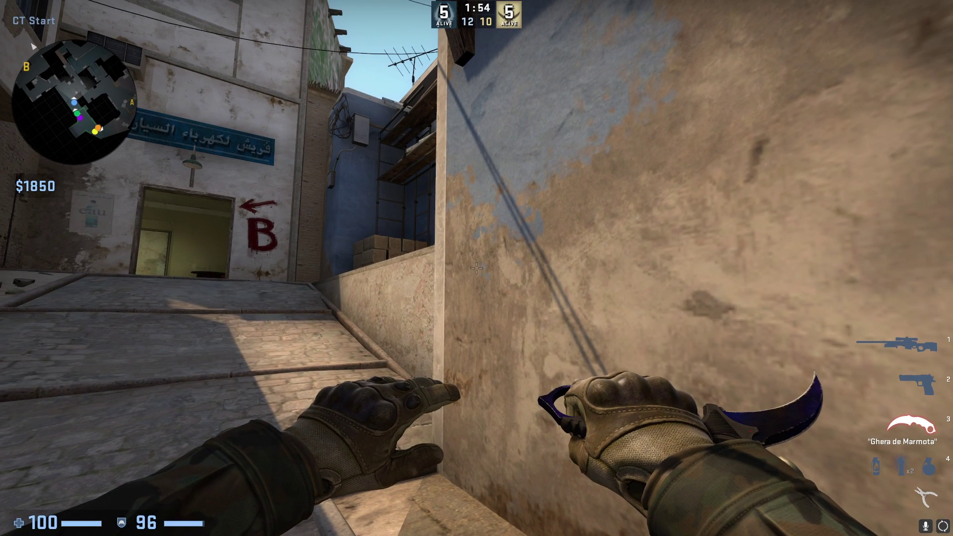
Step: Resume the paused demo and let the round play on
key("shift+F2")
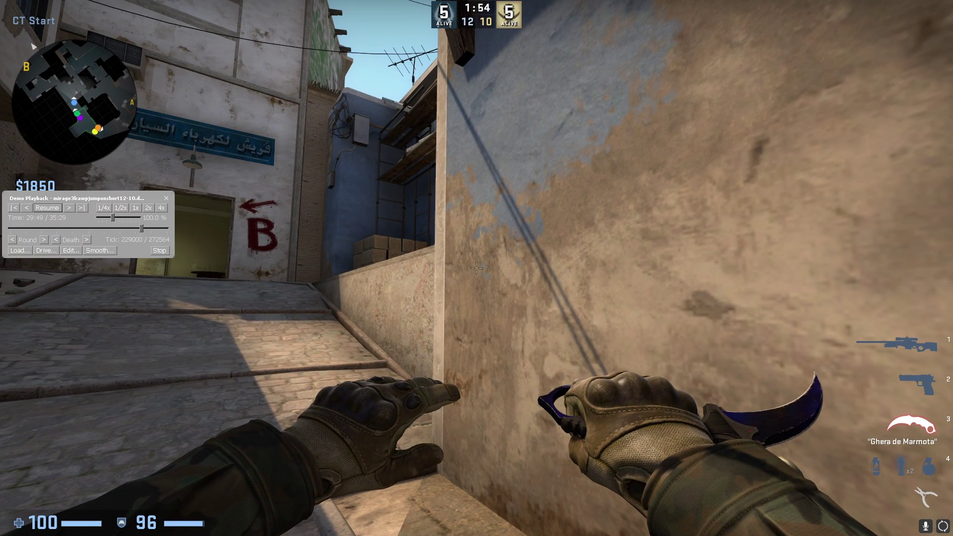
left_click(47, 208)
key("shift+F2")
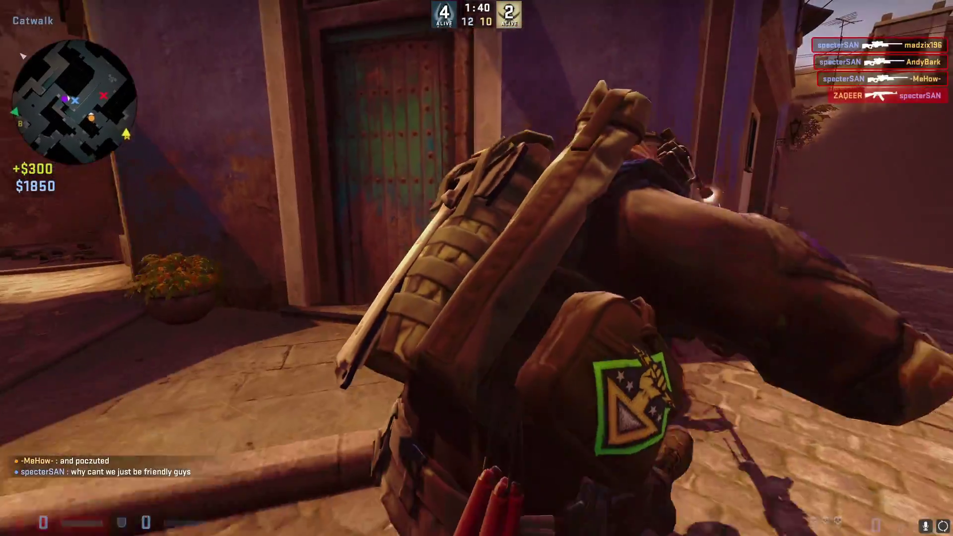
key("shift+F2")
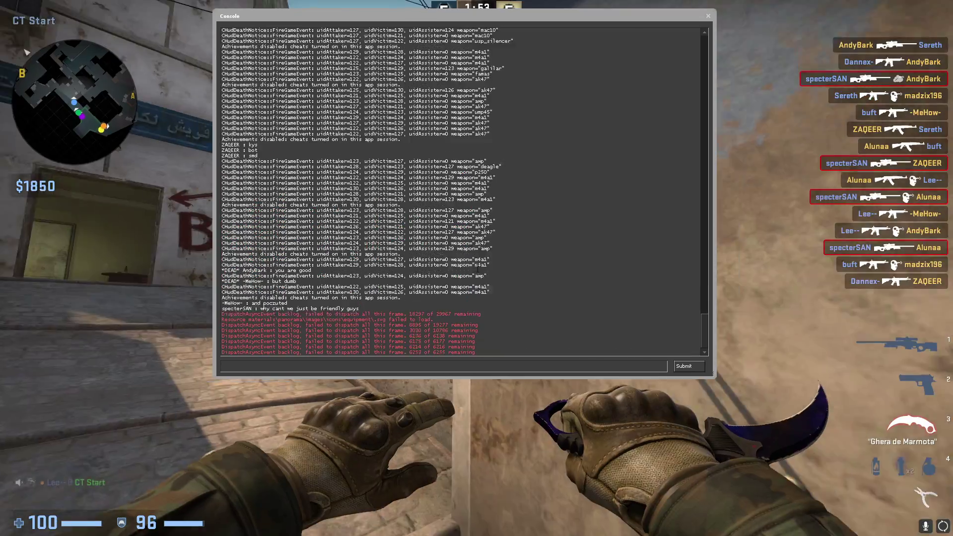
key("grave")
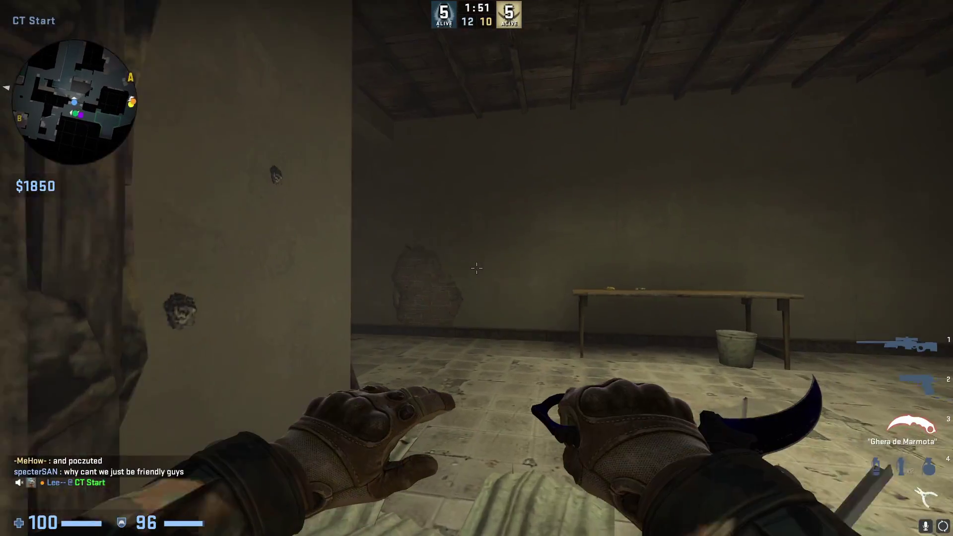
Step: Speed playback up to 575%, then bring the developer console back up
key("shift+F2")
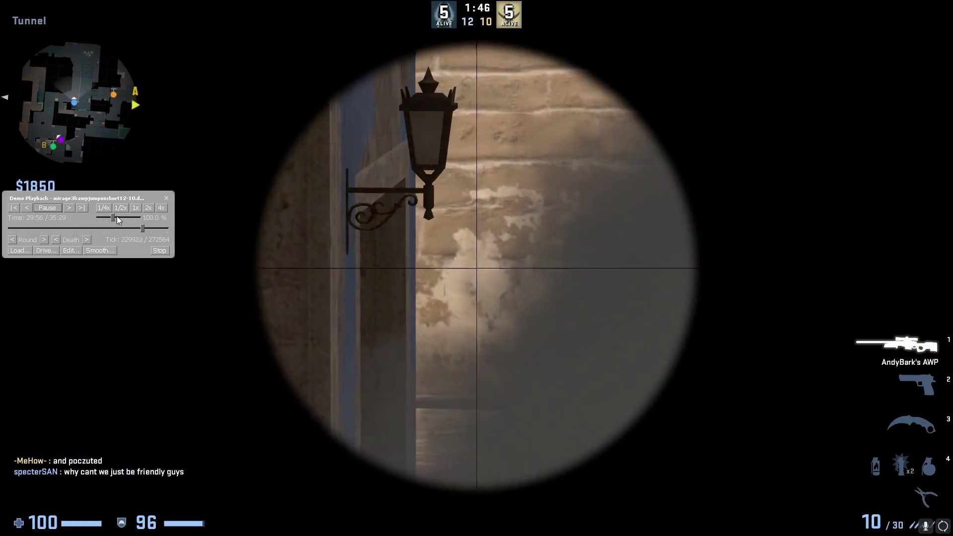
left_click_drag(117, 216, 124, 216)
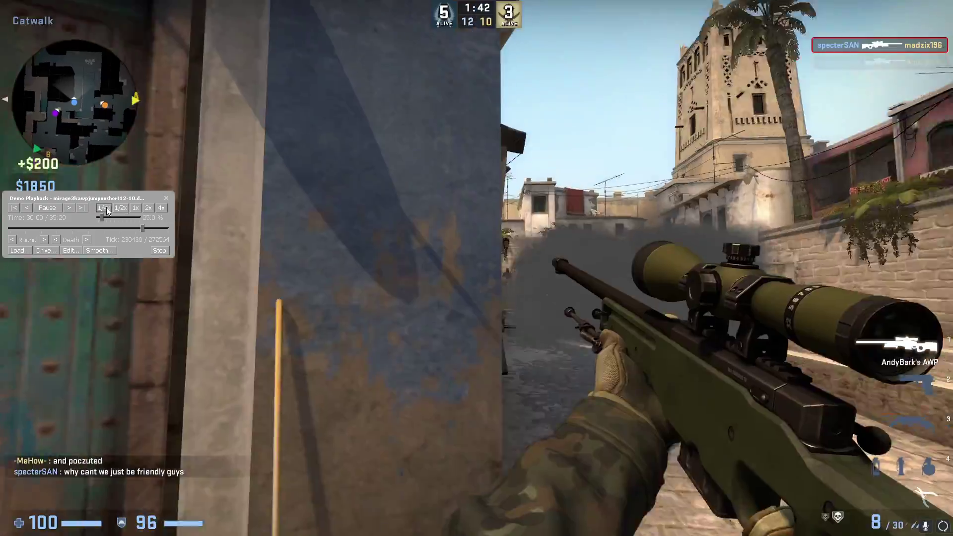
key("shift+F2")
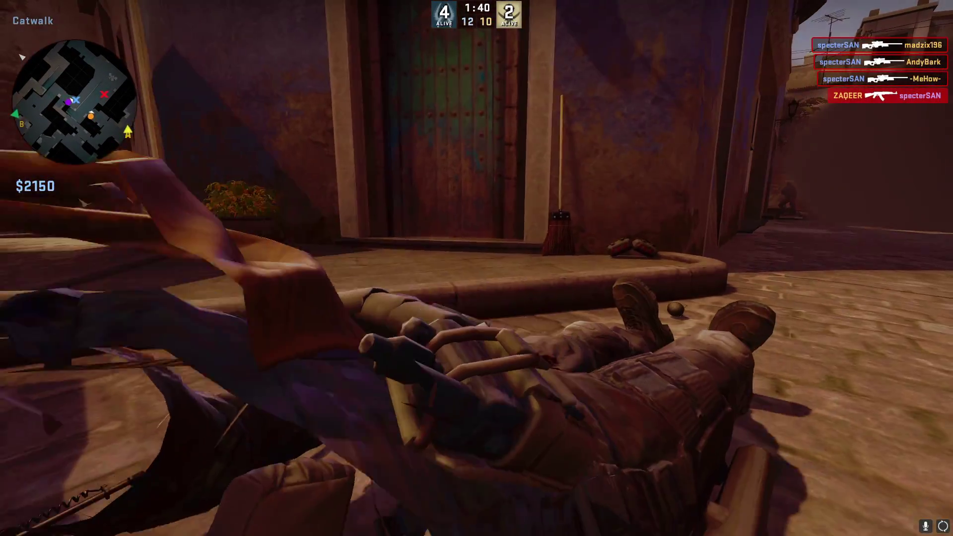
key("shift+F2")
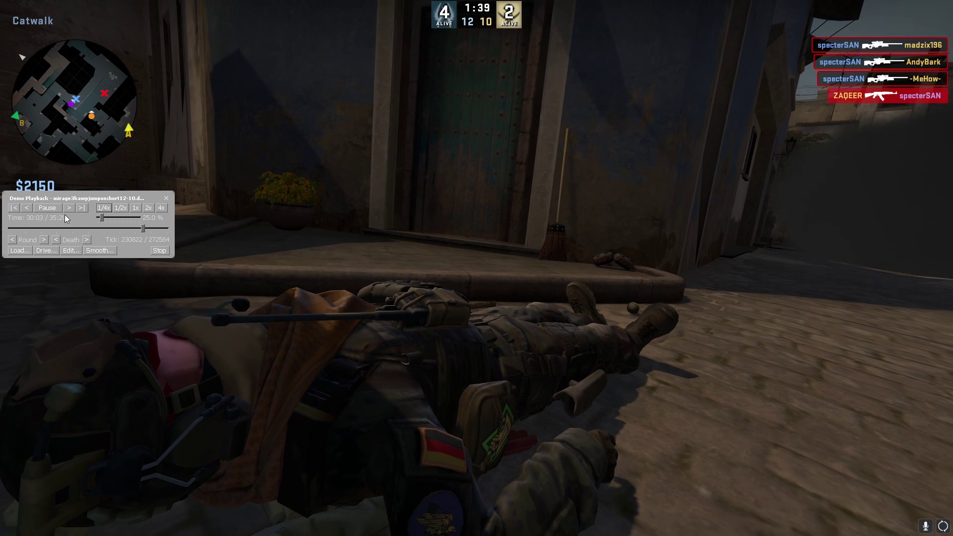
key("grave")
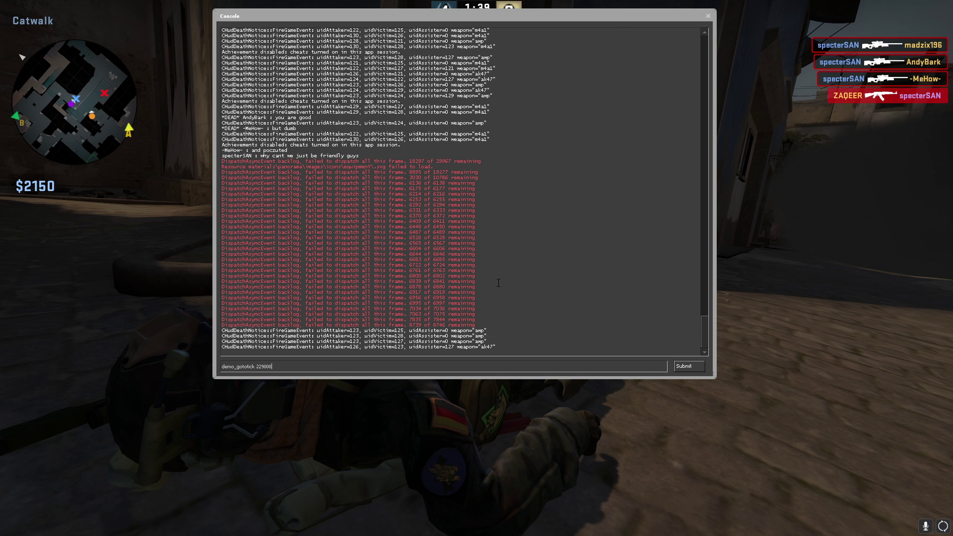
Step: Jump back to tick 229000, play briefly, and leave the demo paused at tick 229415
key("Return")
key("grave")
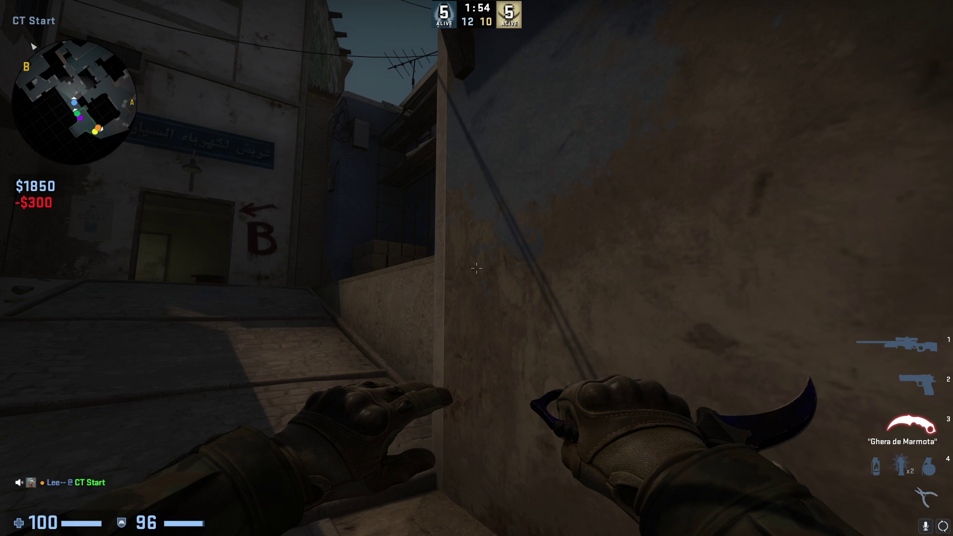
key("shift+F2")
left_click(48, 208)
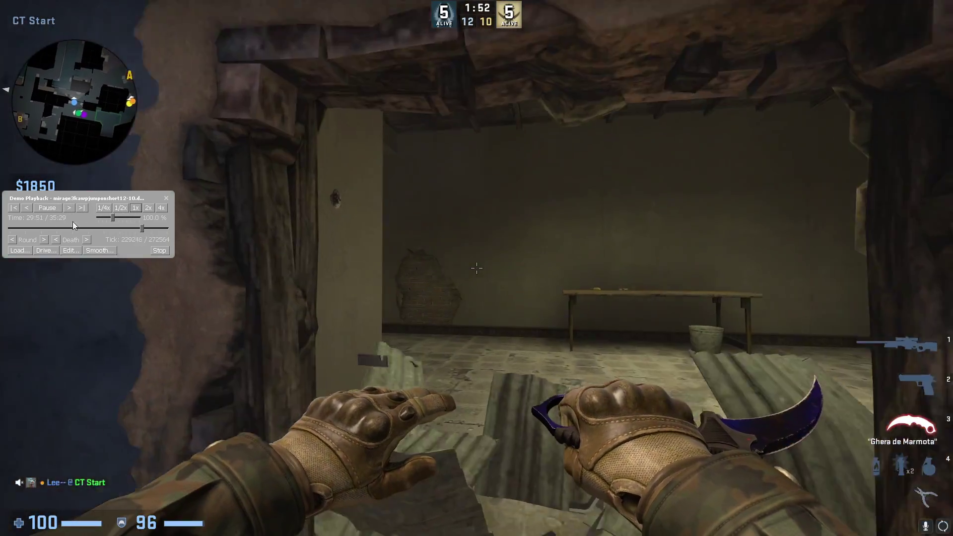
key("shift+F2")
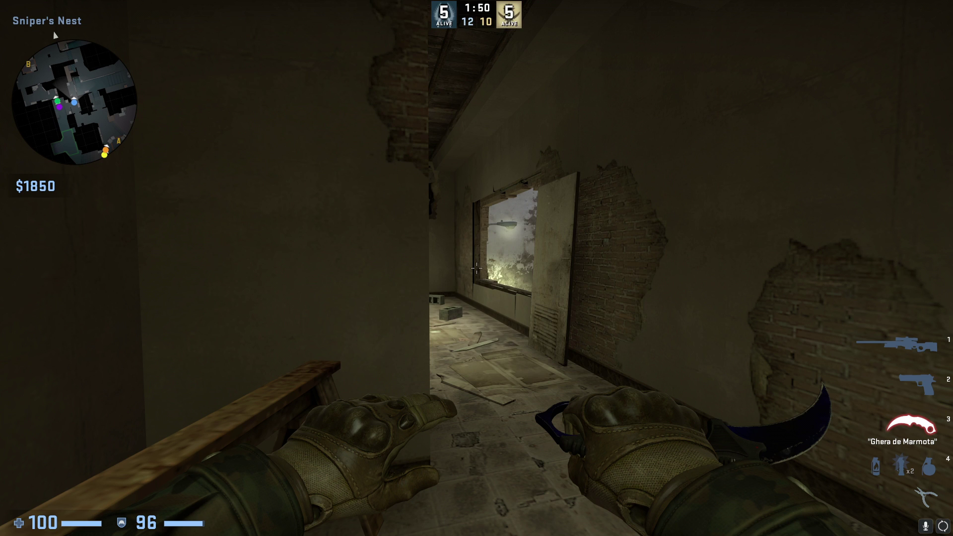
key("shift+F2")
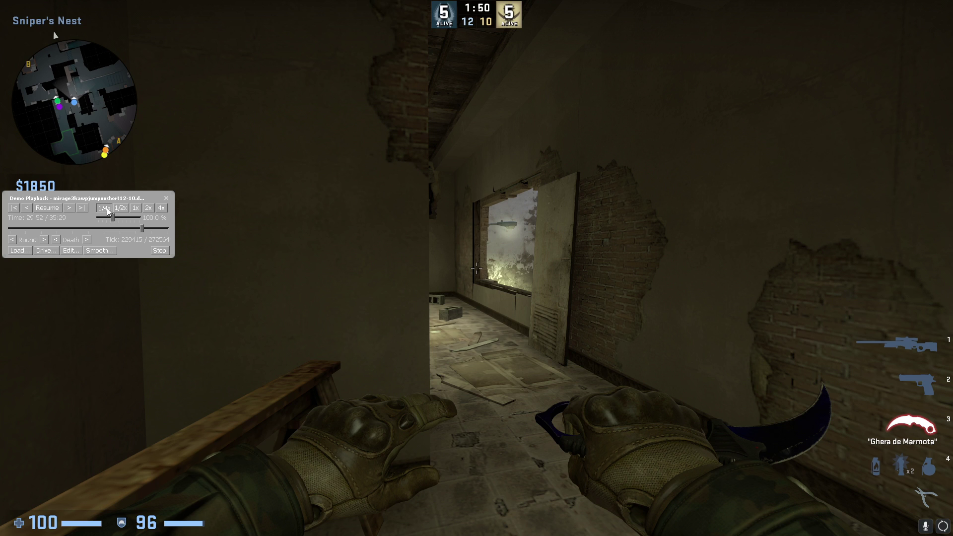
key("shift+F2")
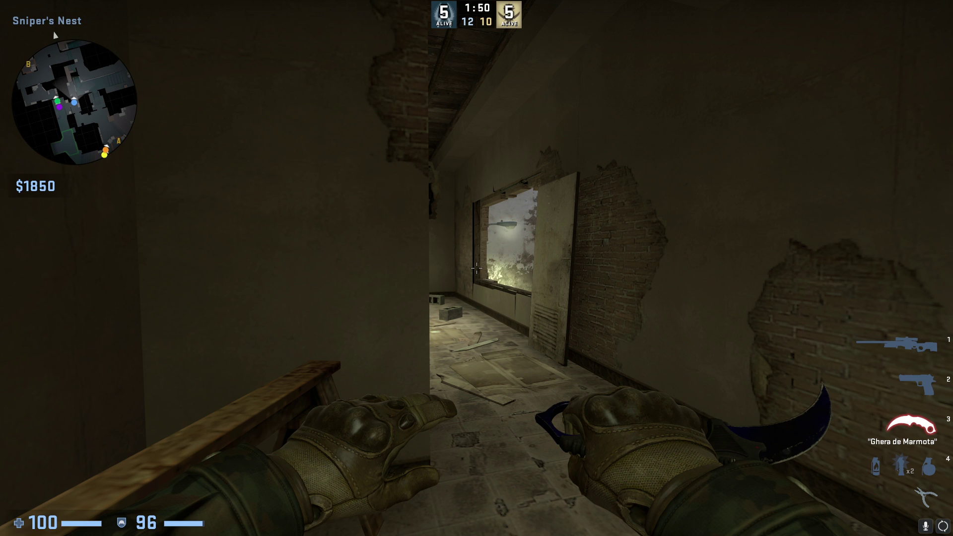
Step: Set voice chat volume to 0.2 with voice_scale .2 and show the playback controls
key("grave")
type("voice_enable")
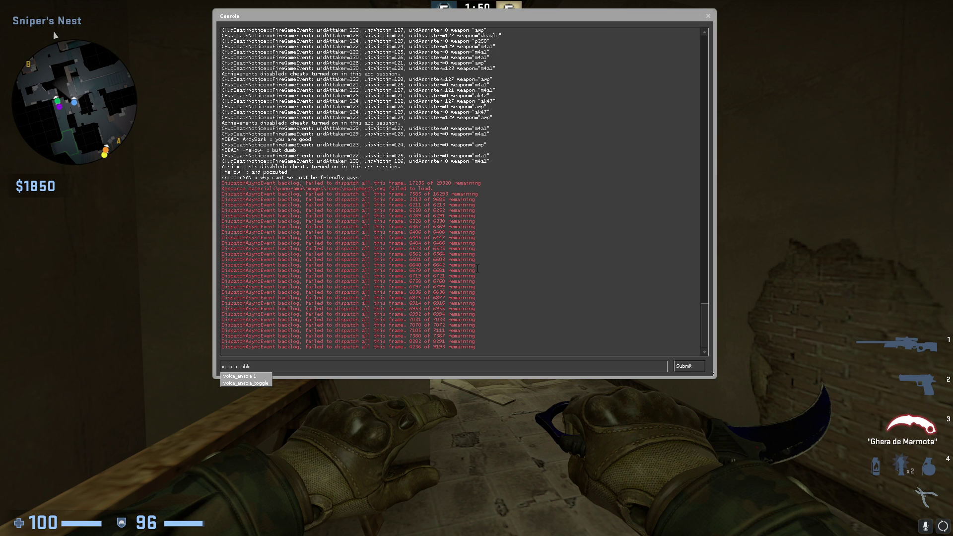
key("grave")
key("grave")
type("voi")
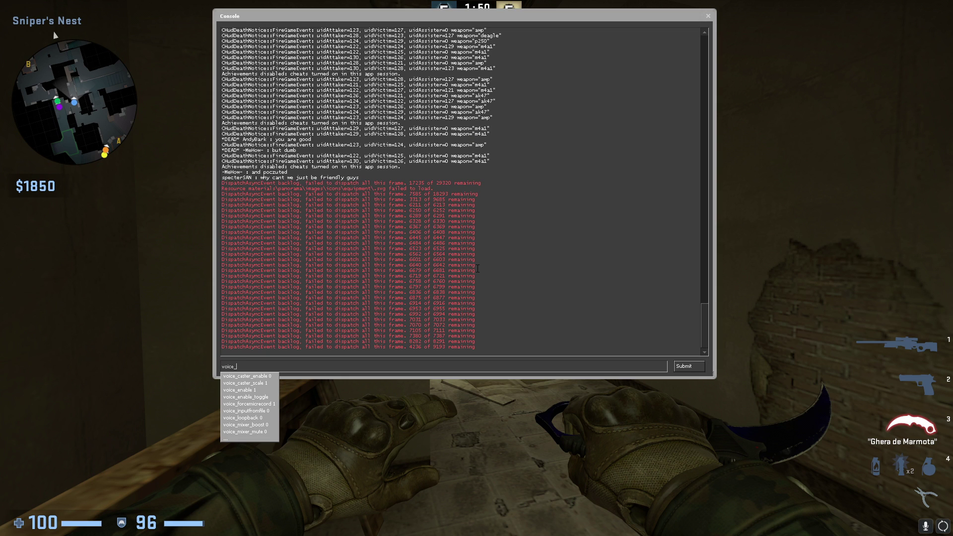
type("ce_scale .2")
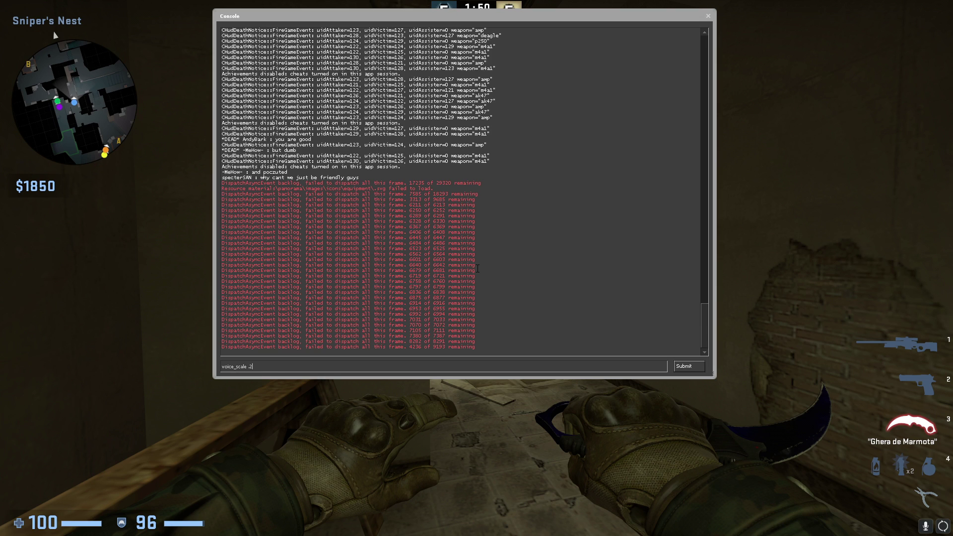
key("Return")
key("grave")
key("shift+F2")
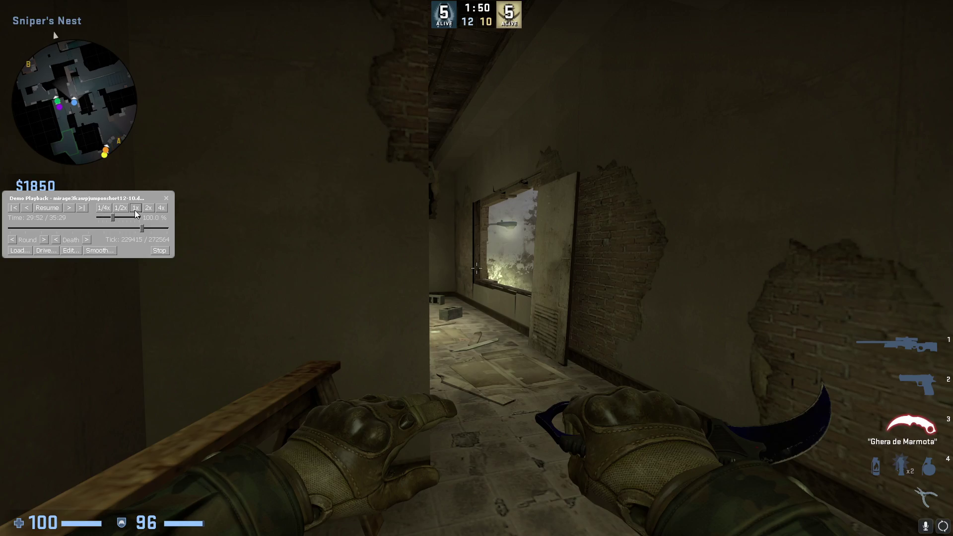
Step: Resume the demo, then skip to the next round's freeze time at 13–10
key("shift+F2")
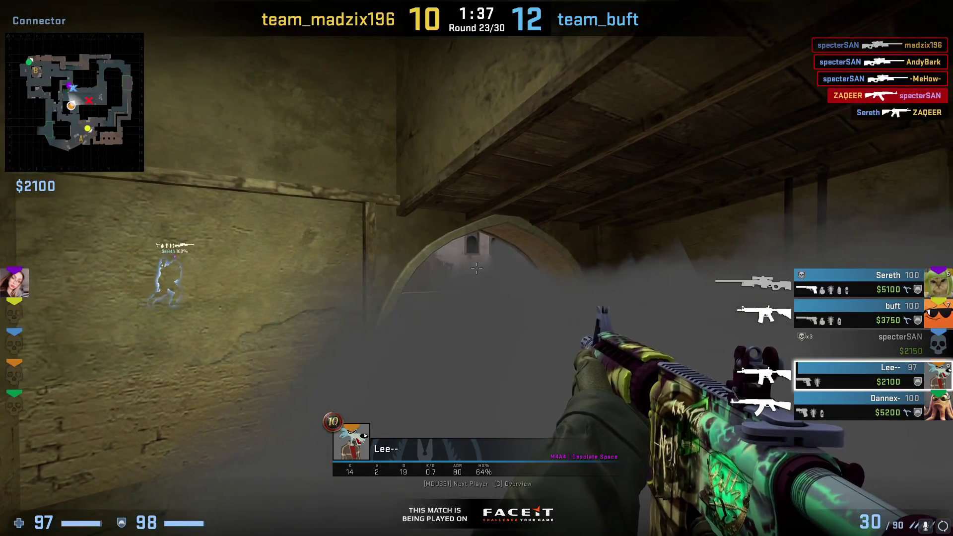
key("shift+F2")
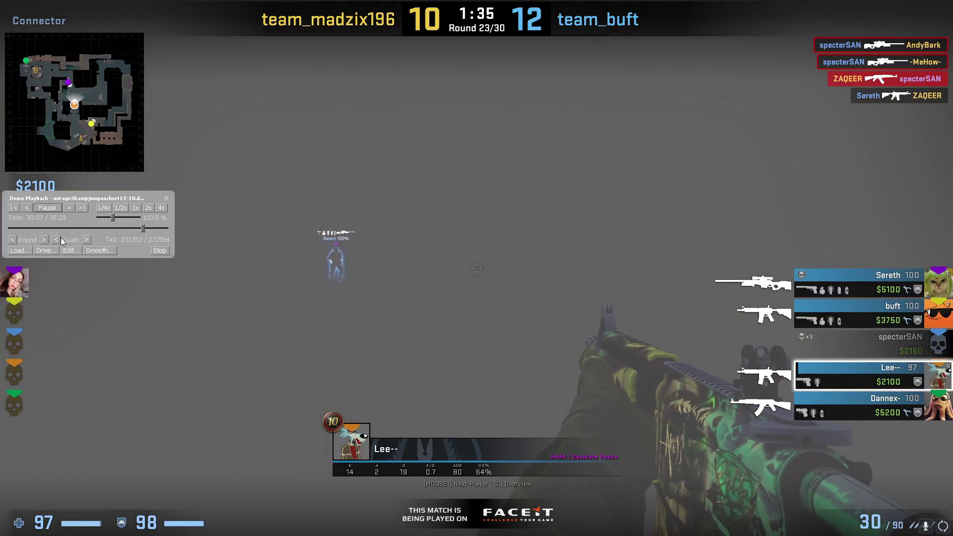
left_click(44, 240)
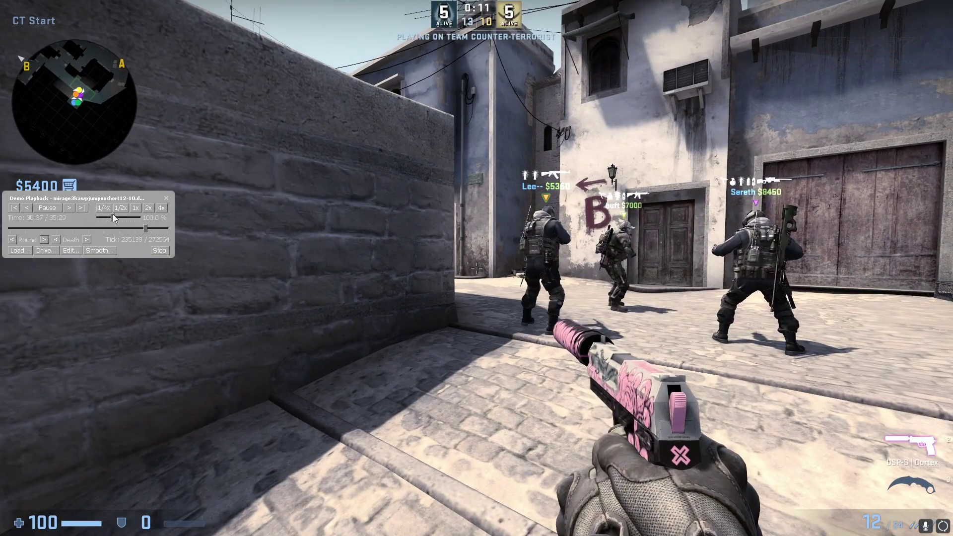